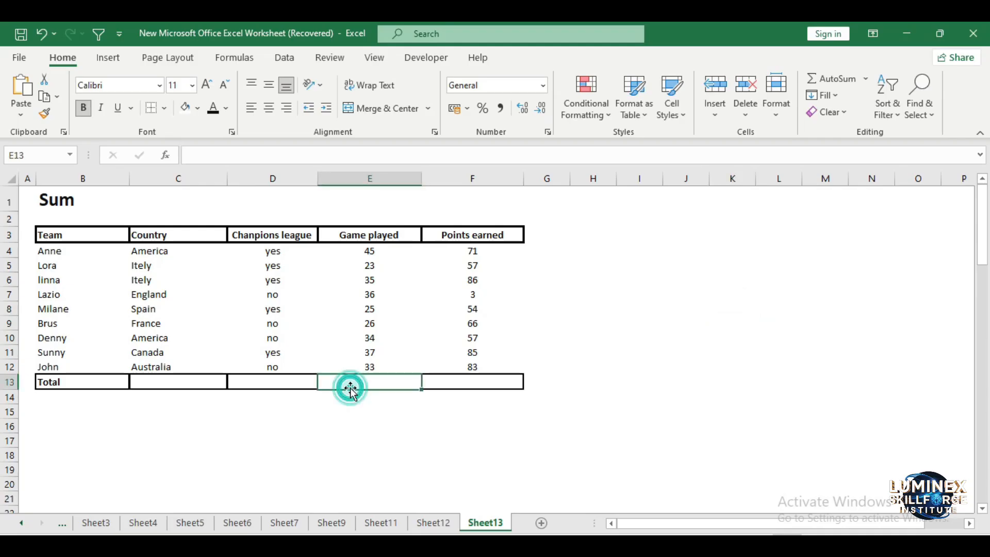
Total the Game played column in E13 with the formula =SUM(E4:E12)
type("=su")
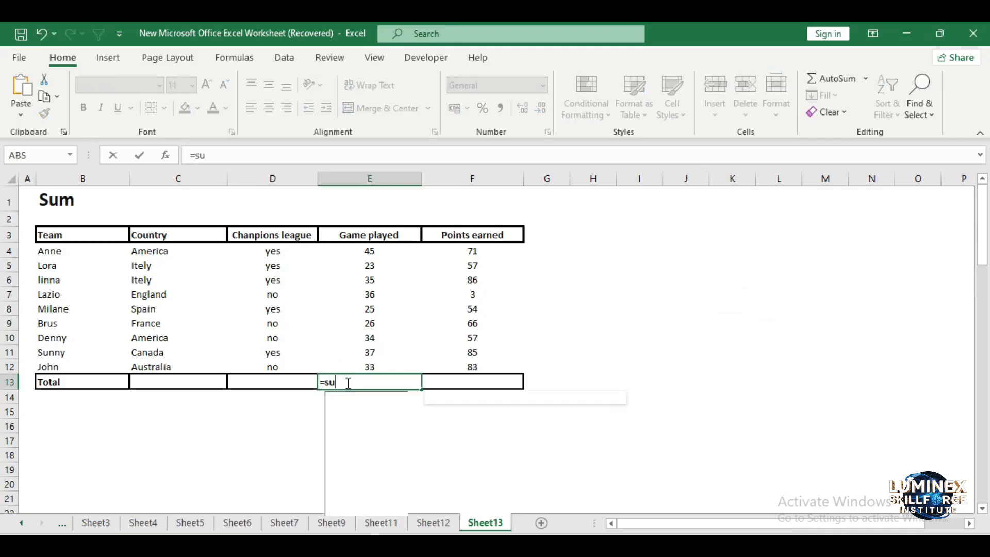
type("m(")
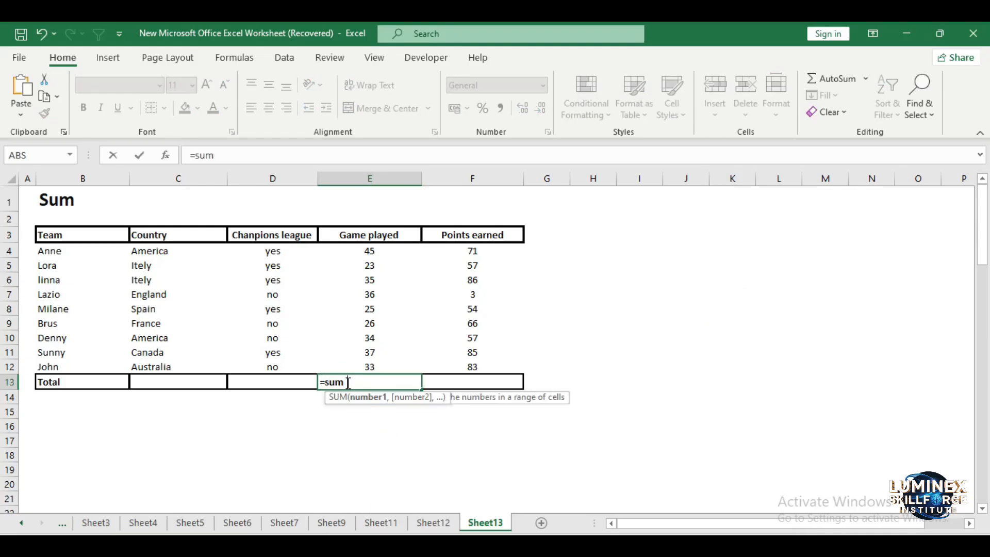
left_click(370, 251)
left_click_drag(370, 251, 375, 359)
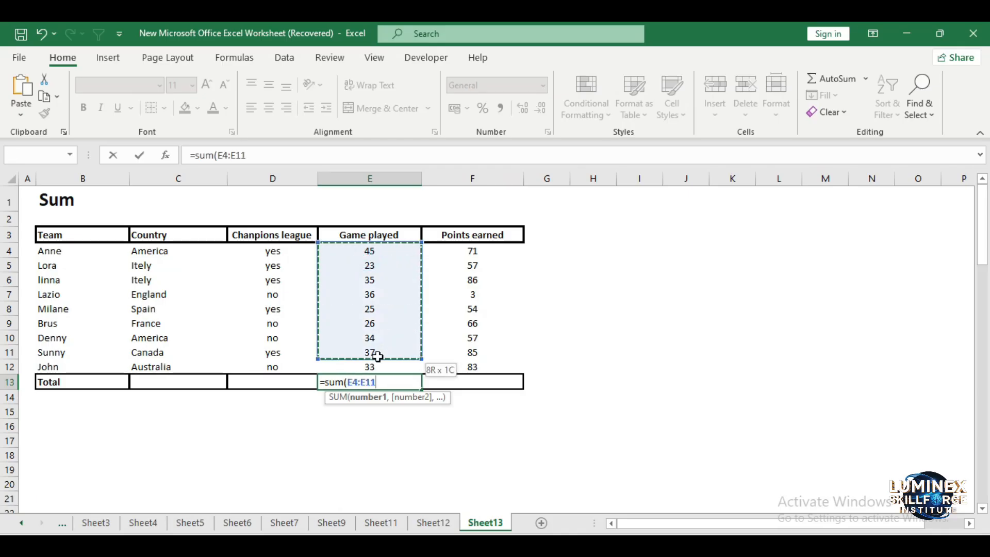
type(")")
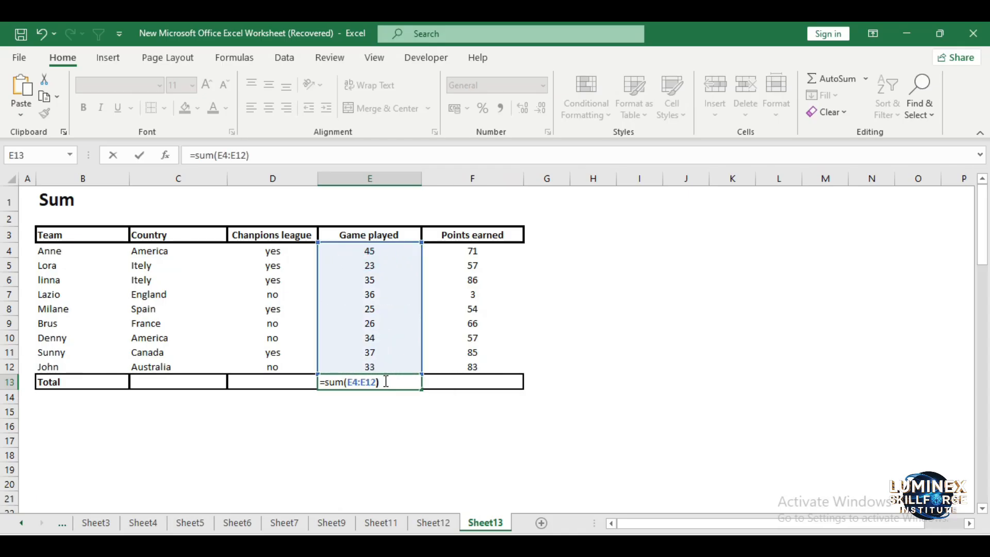
key("Return")
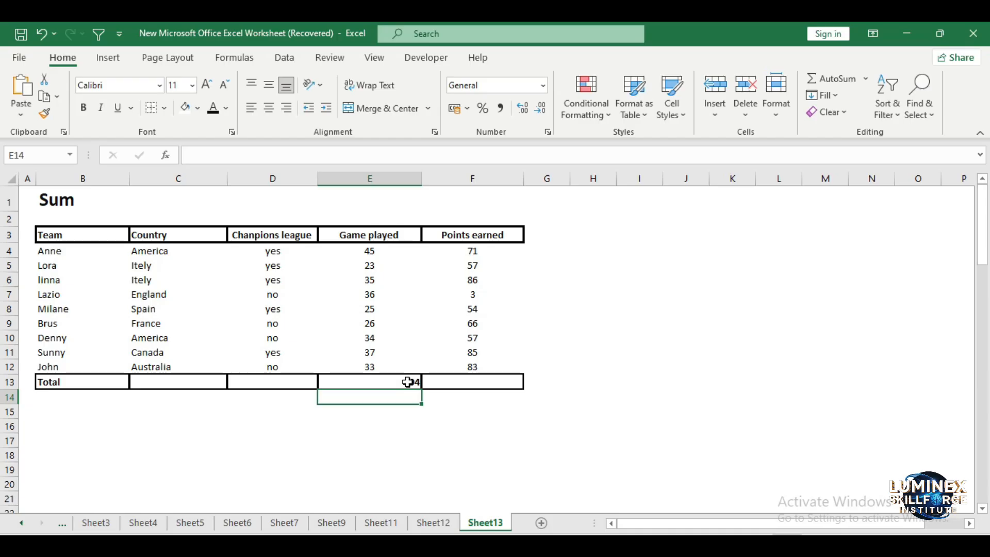
Center the Game played total in cell E13 horizontally
left_click(408, 381)
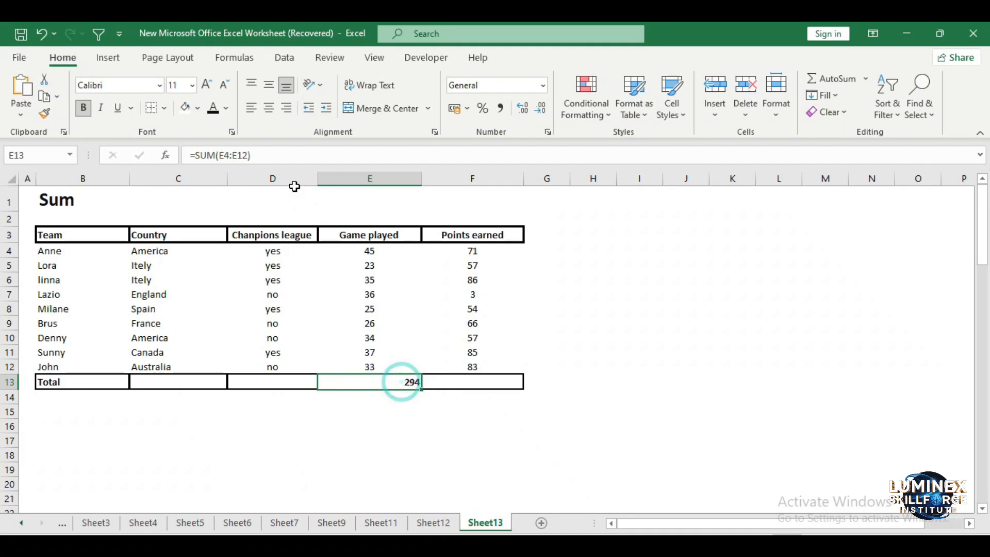
left_click(269, 108)
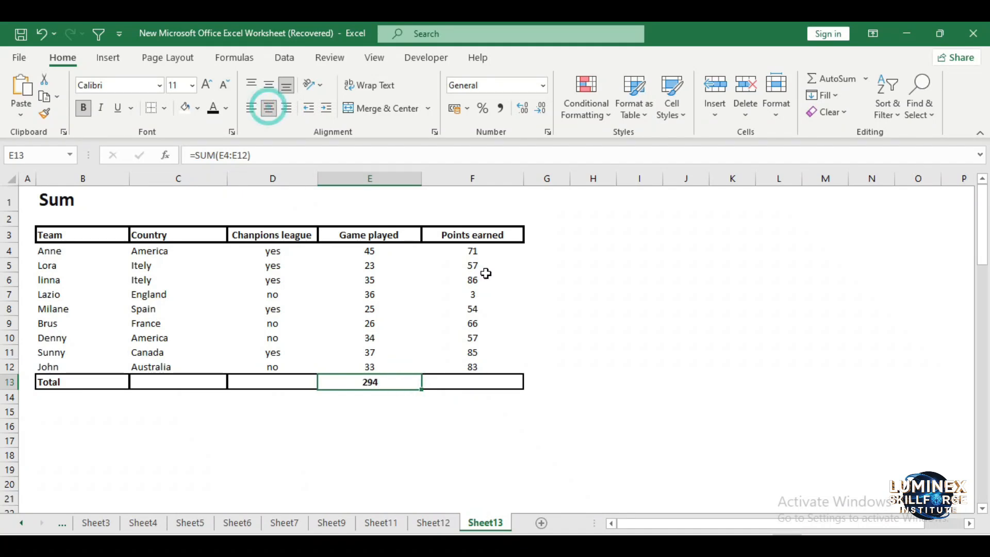
left_click(615, 286)
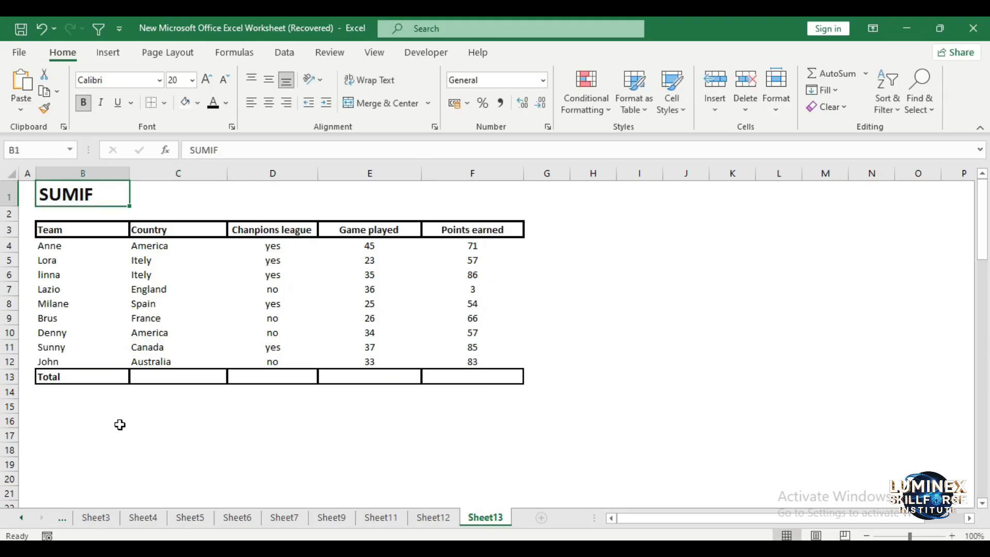
Enter the country criterion Itely in cell C17 below the SUMIF table
left_click(119, 424)
left_click(153, 430)
left_click(153, 430)
type("Itely")
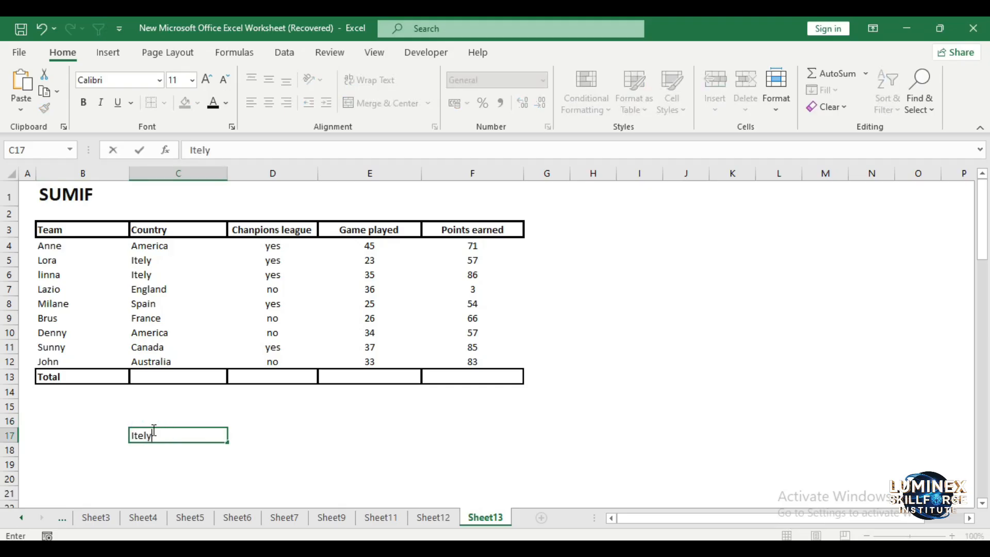
Sum the games played for the country in C17 by entering =SUMIF(C4:C12,C17,E4:E12) in D17
left_click(265, 436)
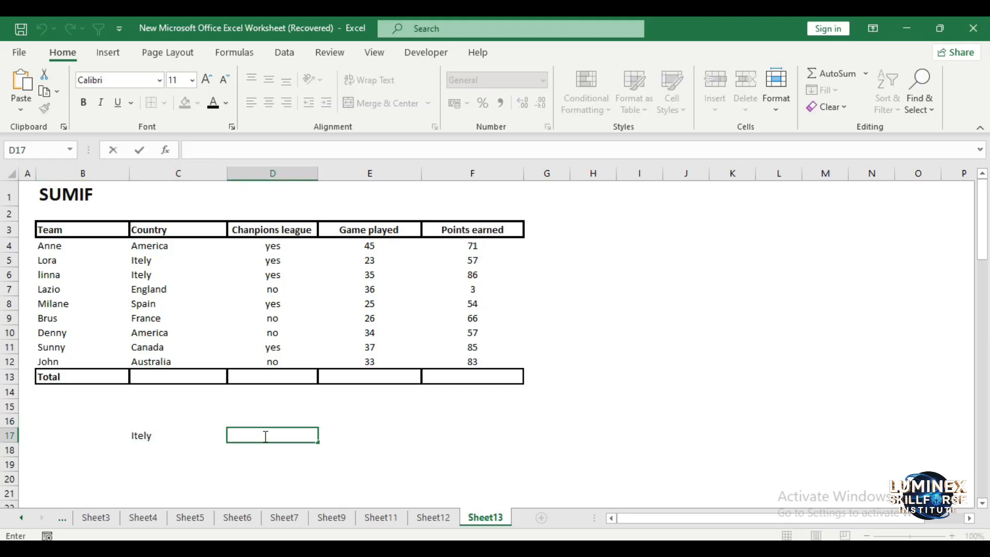
type("=S")
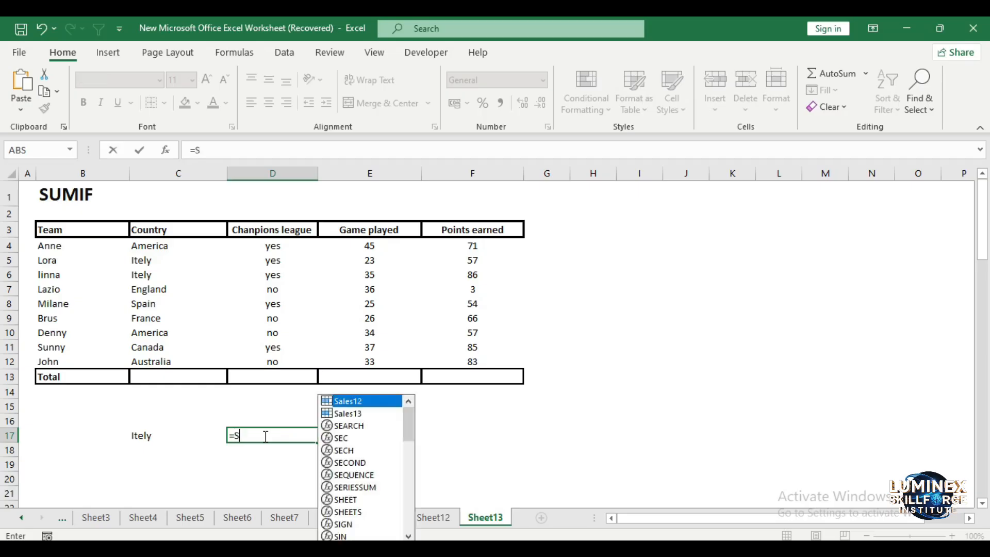
type("UMIF")
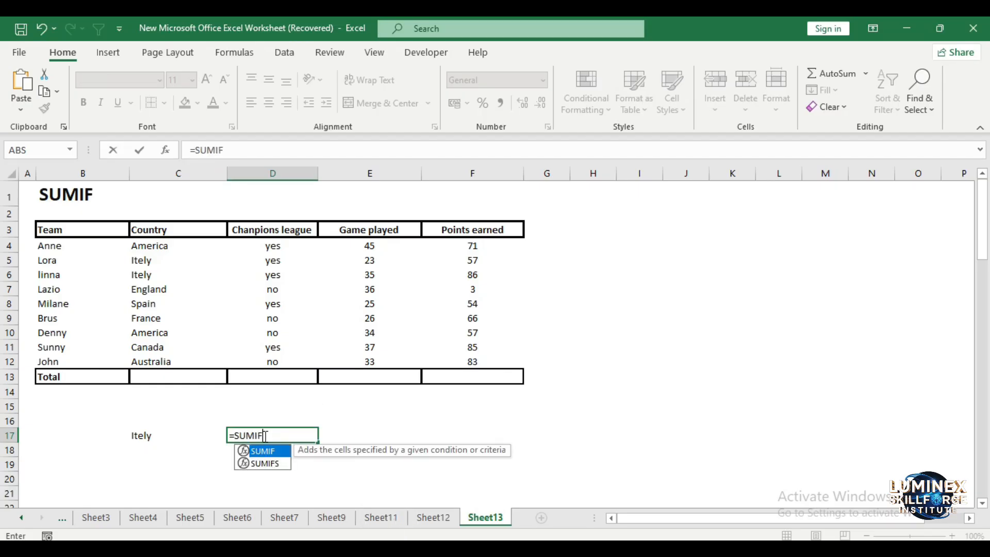
type("(")
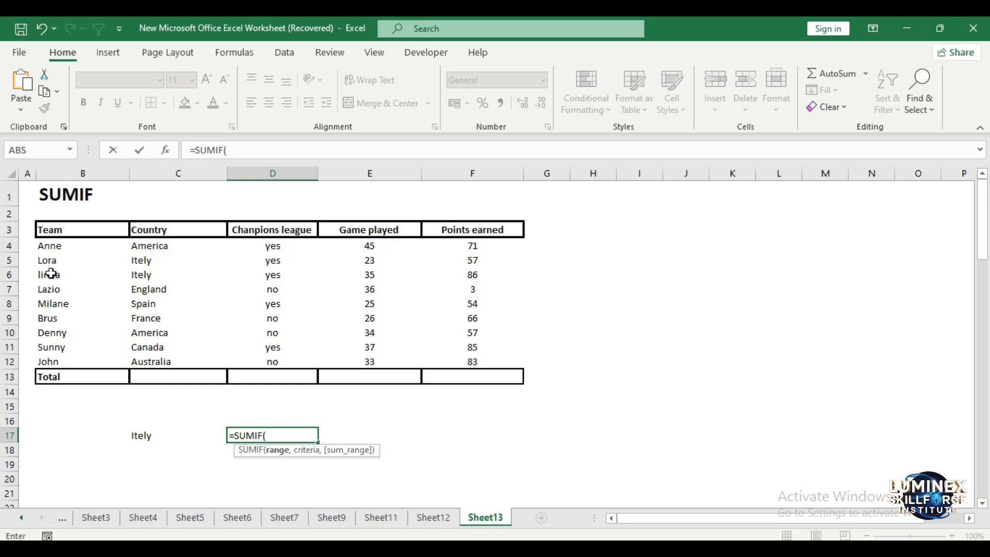
left_click_drag(152, 246, 155, 361)
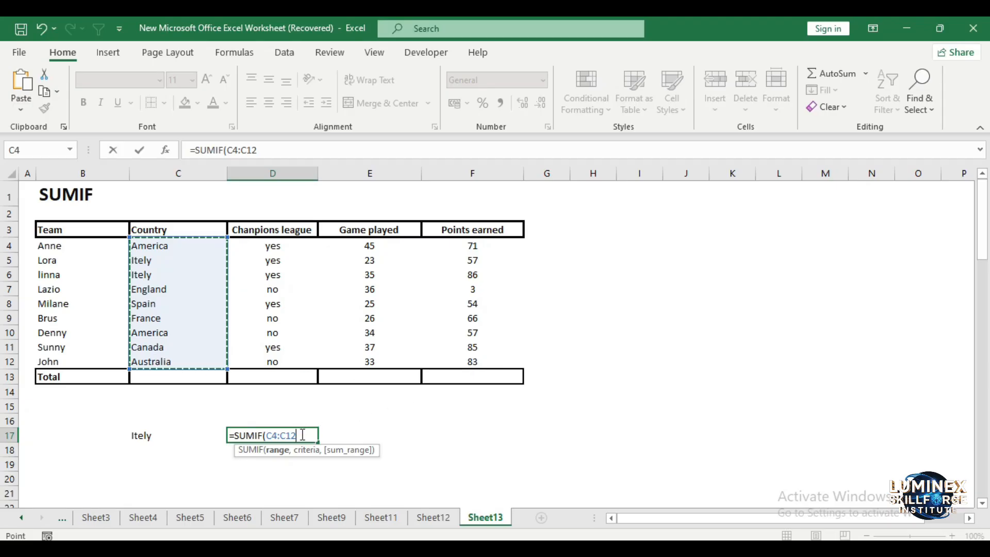
type(",")
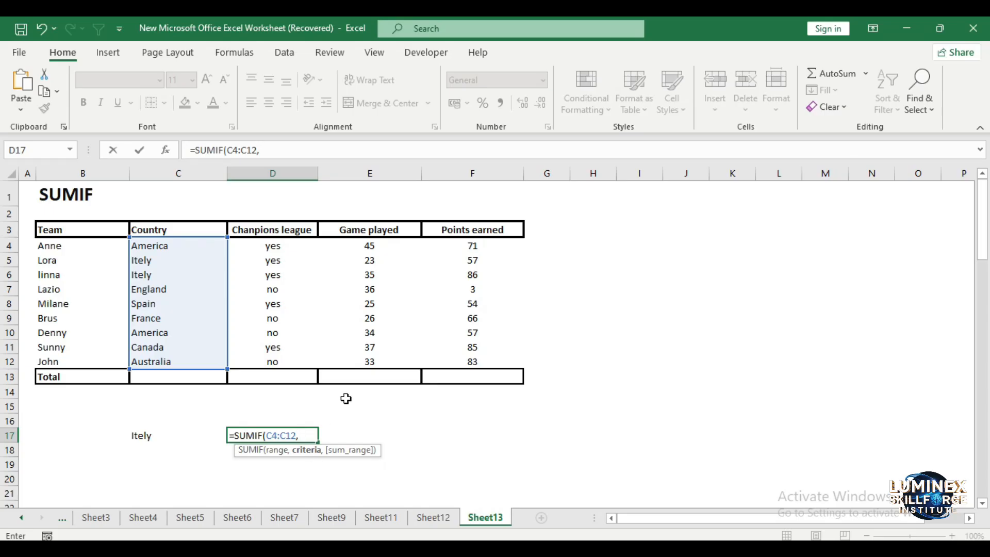
left_click(156, 433)
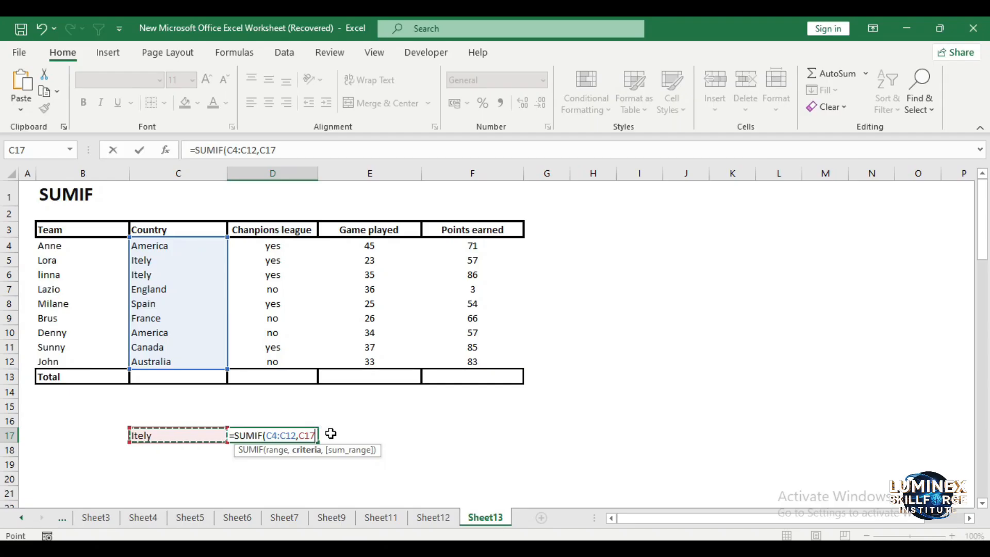
type(",")
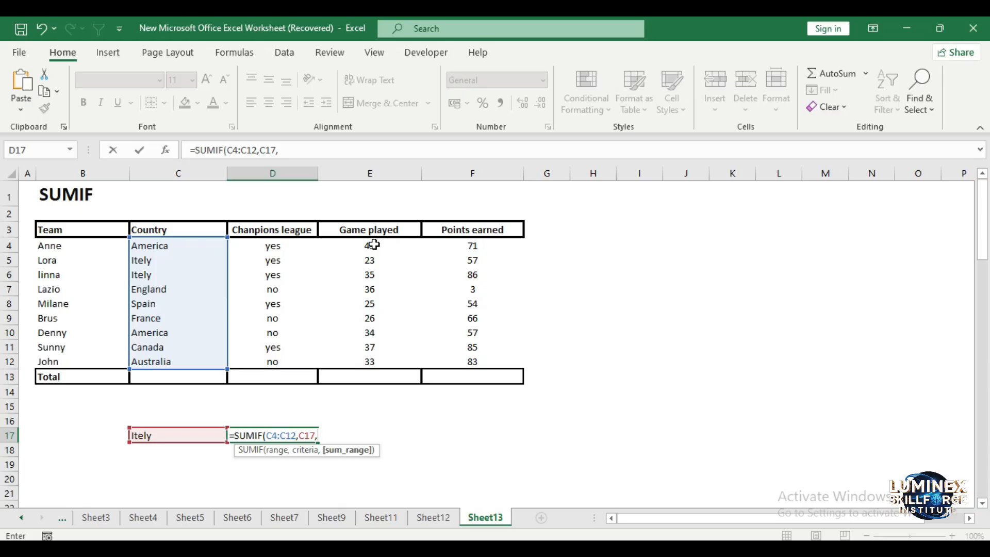
left_click_drag(374, 245, 374, 362)
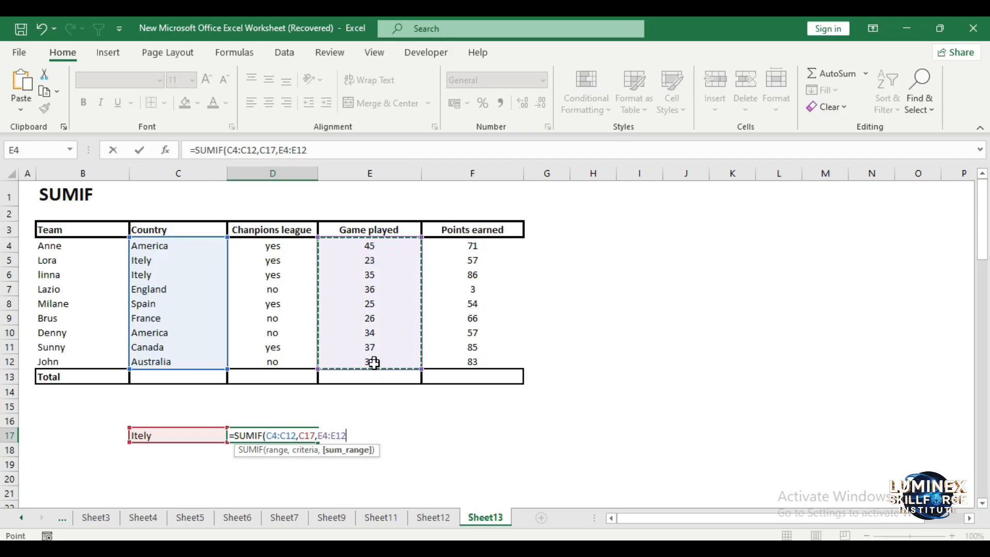
type(")")
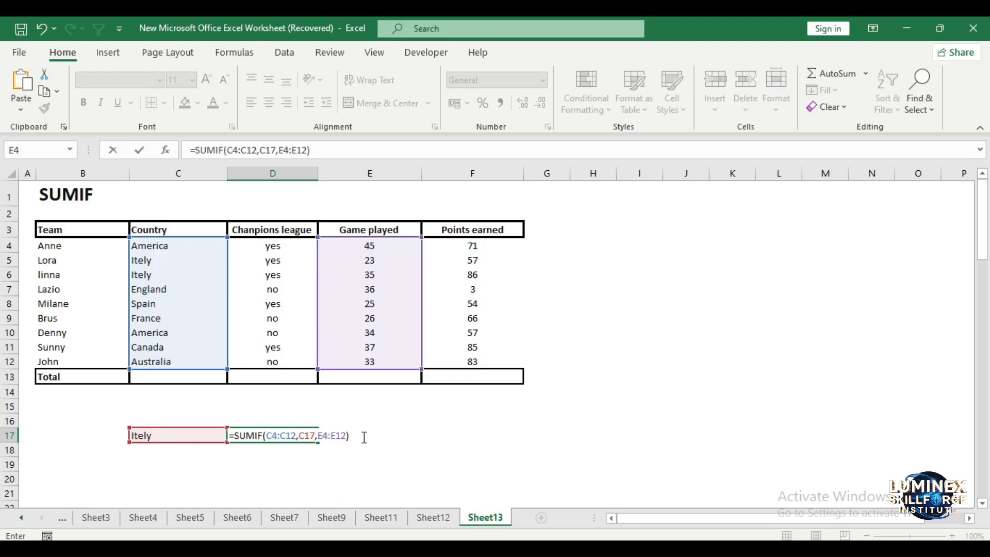
key("Return")
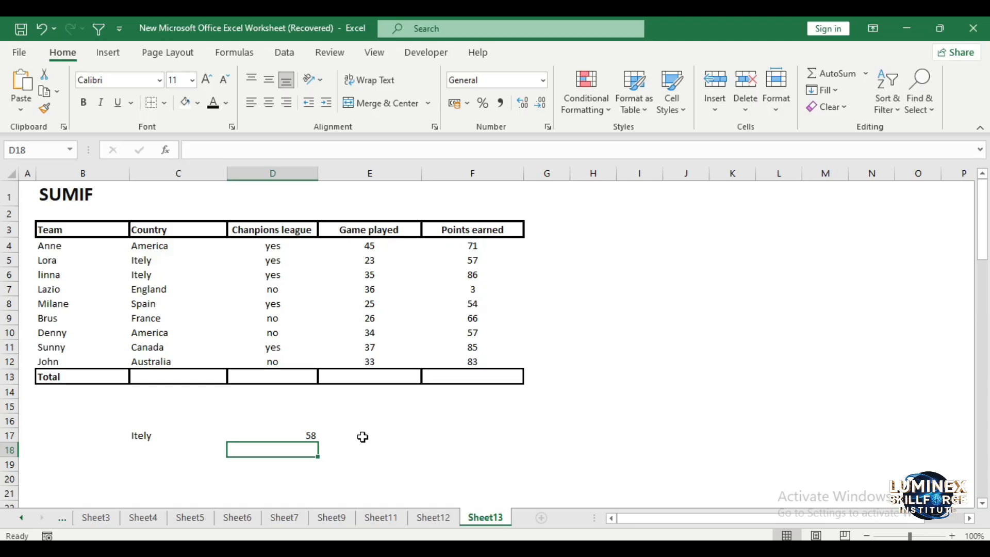
left_click(458, 434)
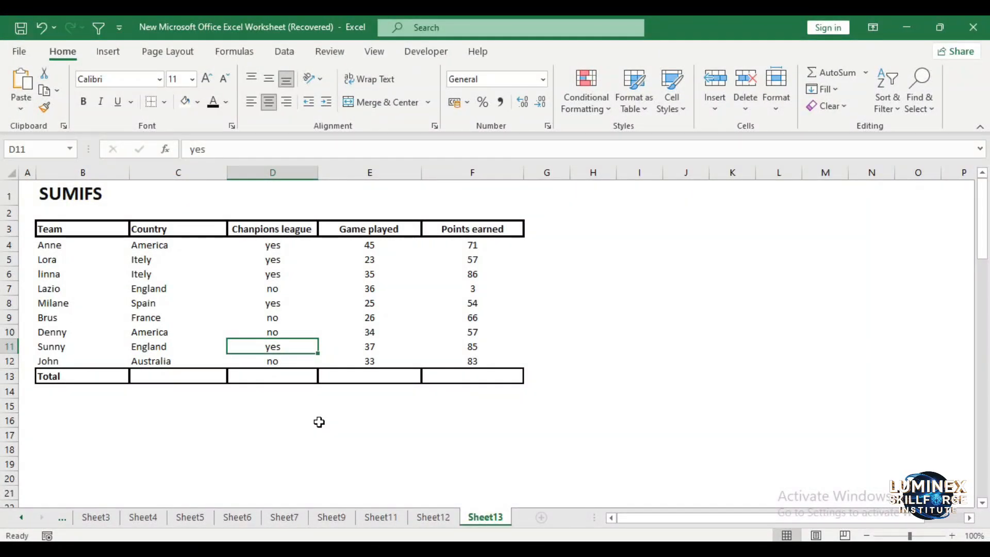
left_click(636, 288)
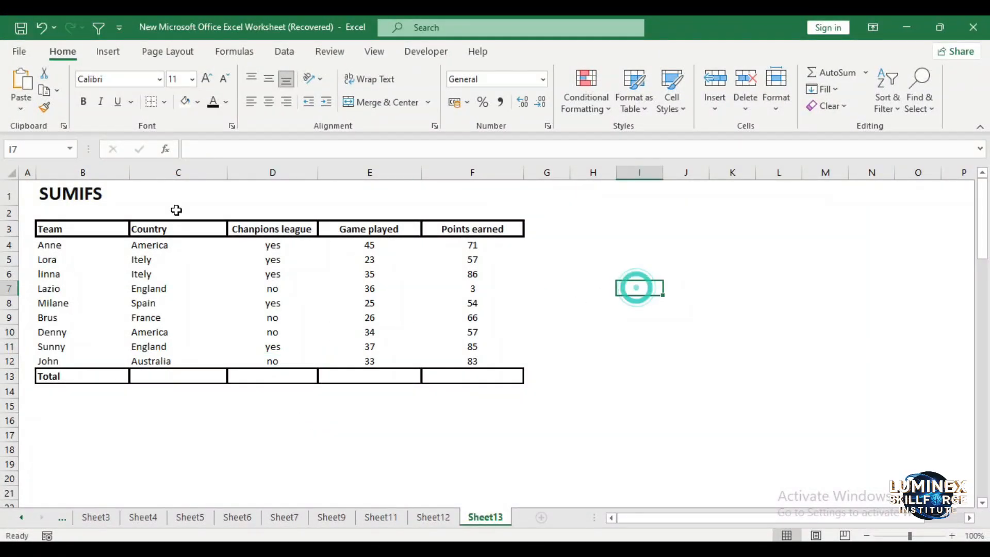
left_click(67, 195)
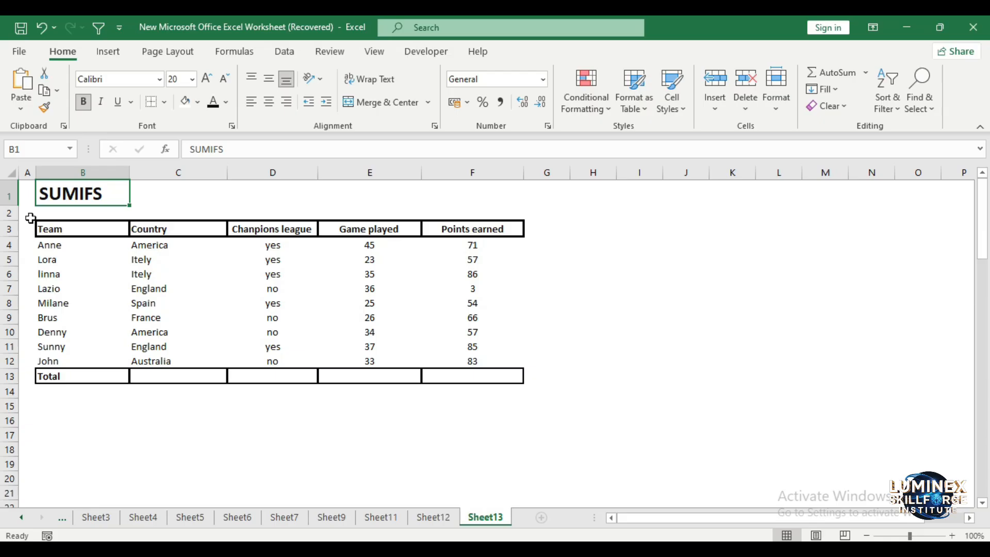
left_click_drag(40, 228, 474, 367)
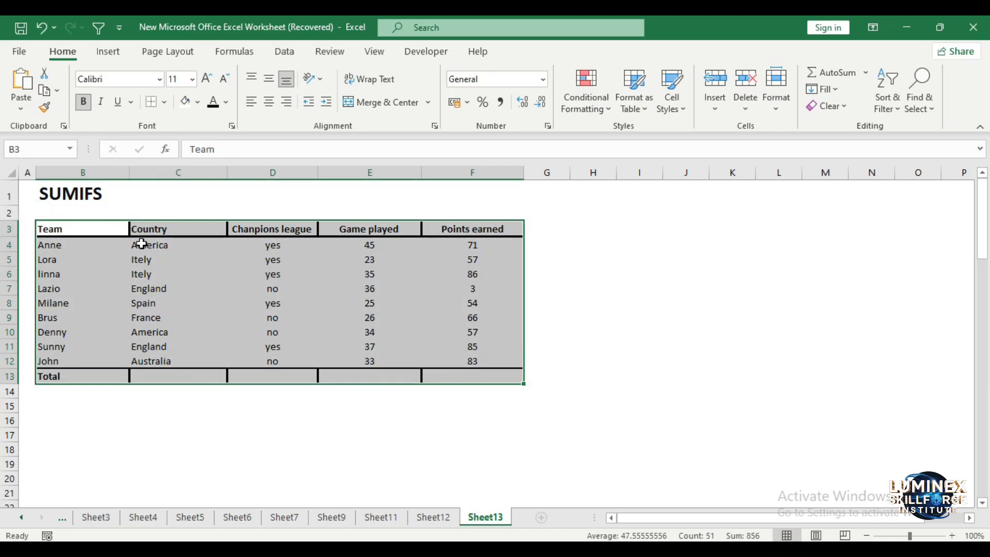
left_click(144, 244)
left_click(160, 289)
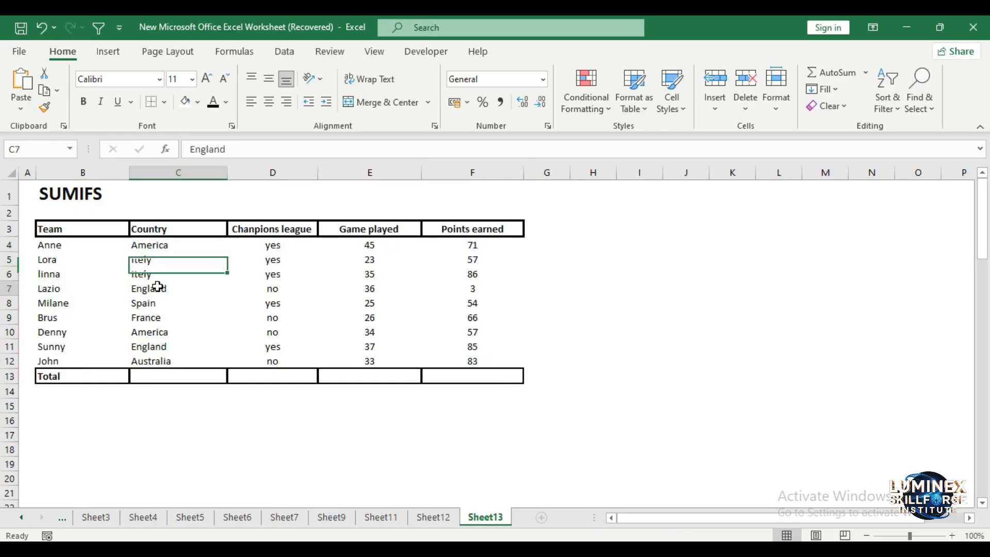
Enter the two SUMIFS criteria below the table: England in C17 and Yes in D17
left_click(191, 440)
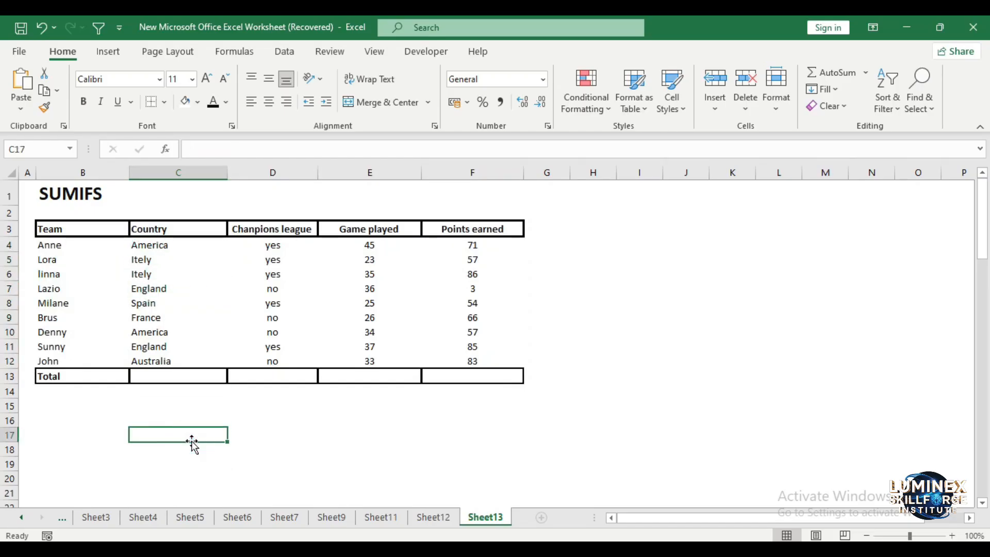
type("Eng")
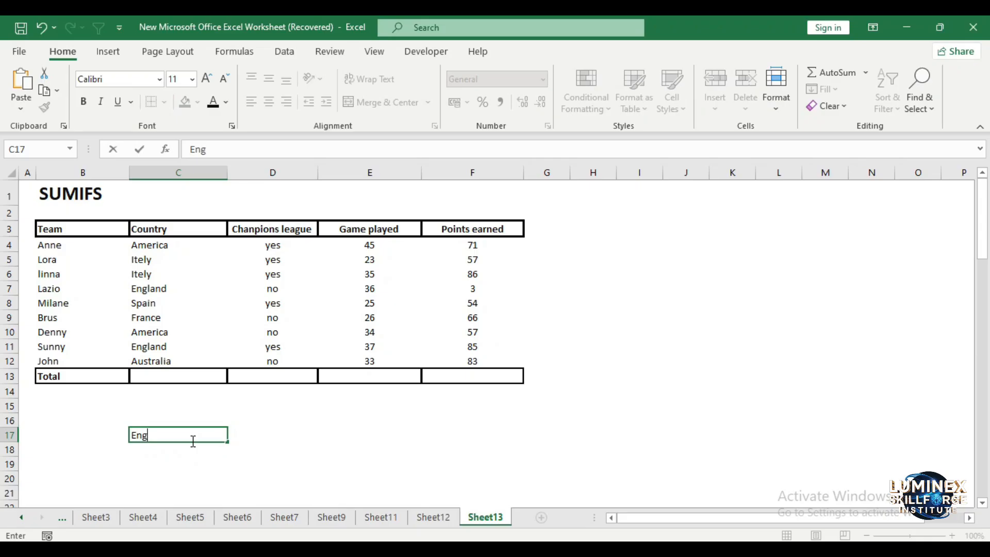
type("land")
left_click(251, 435)
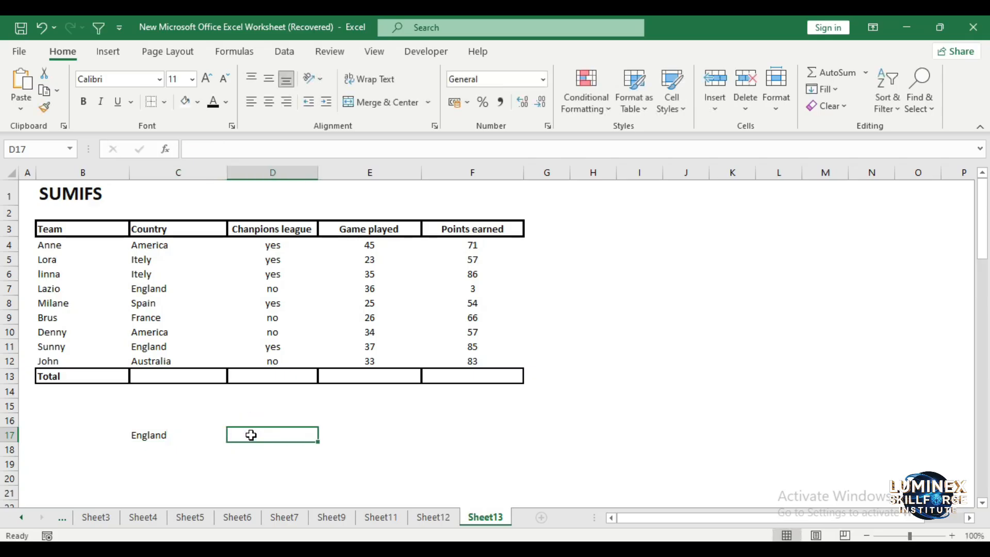
type("Yes")
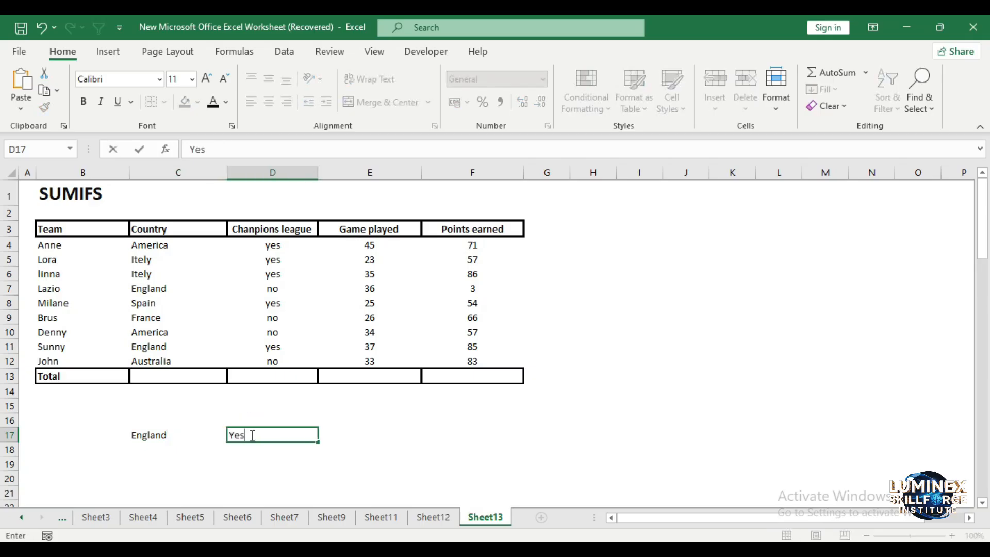
left_click(424, 439)
Sum the points earned matching the country in C17 and the league criterion in D17 by entering =SUMIFS(F4:F12,C4:C12,C17,D4:D12,D17) in F17
double_click(452, 437)
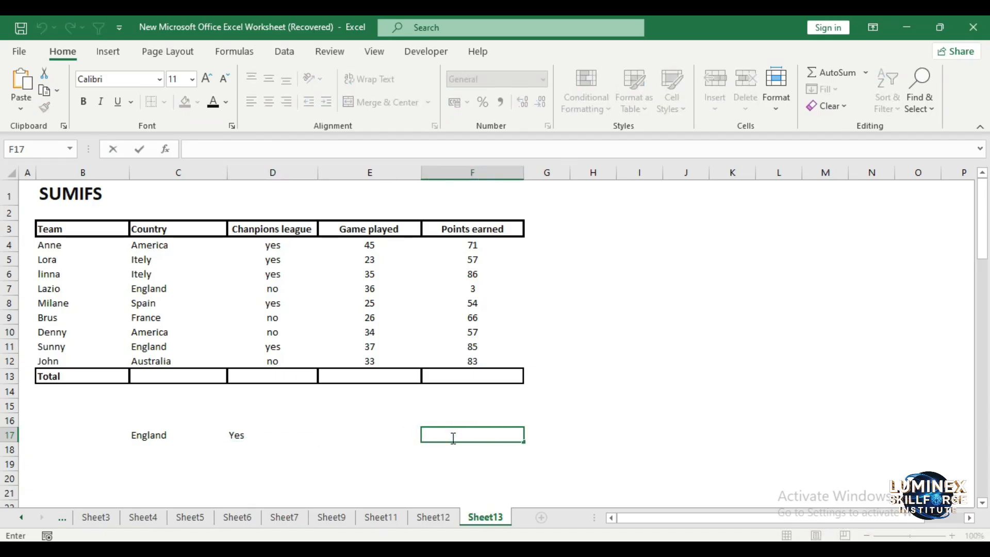
type("=SUM")
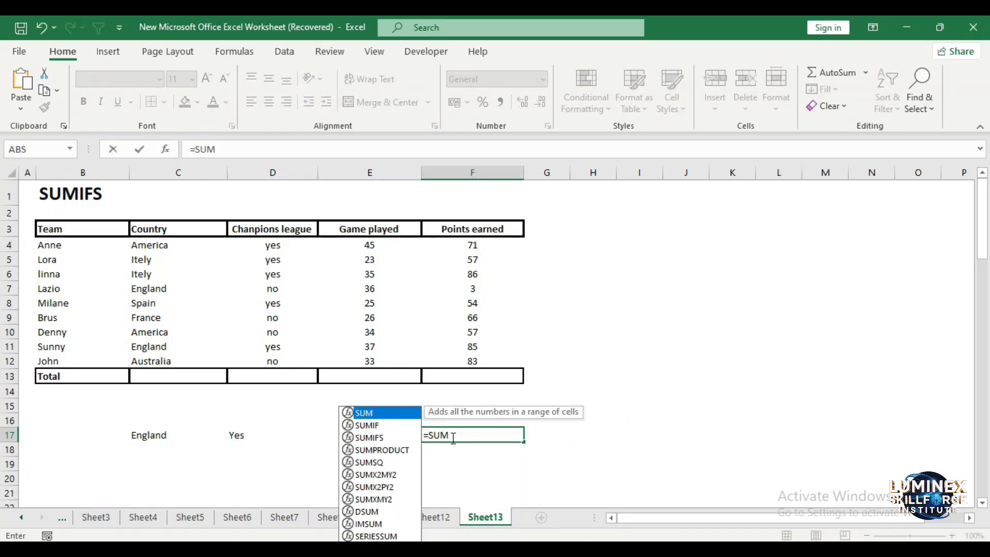
type("IFS(")
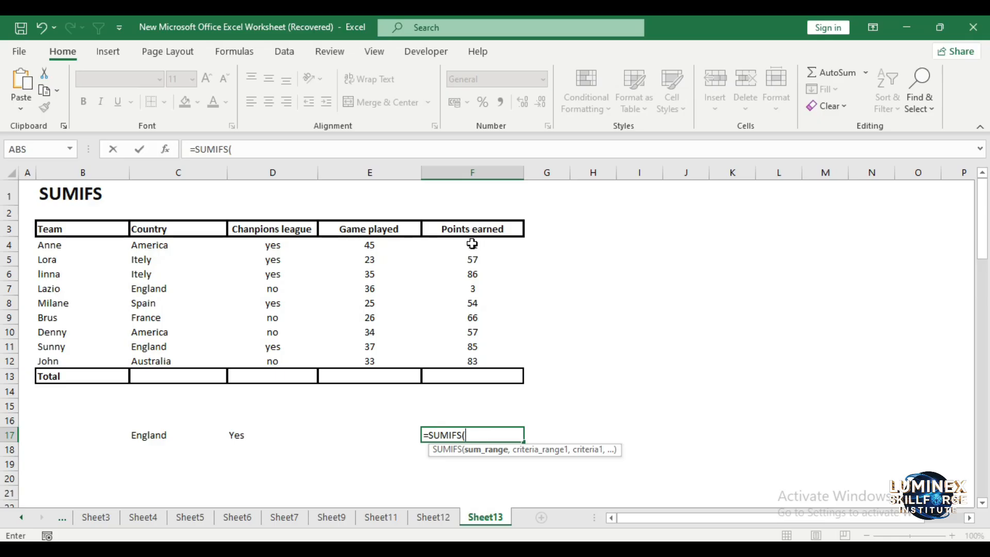
left_click_drag(472, 243, 468, 355)
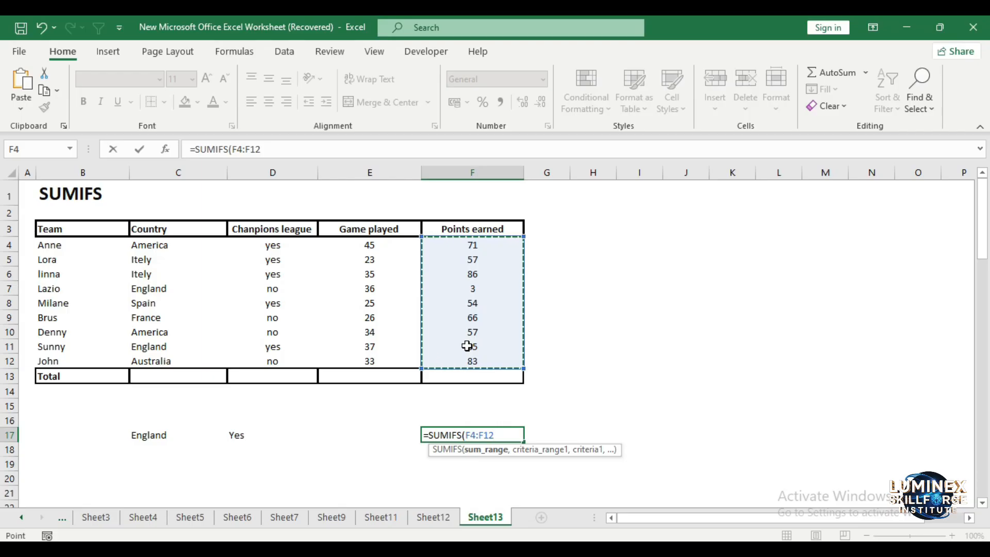
type(",")
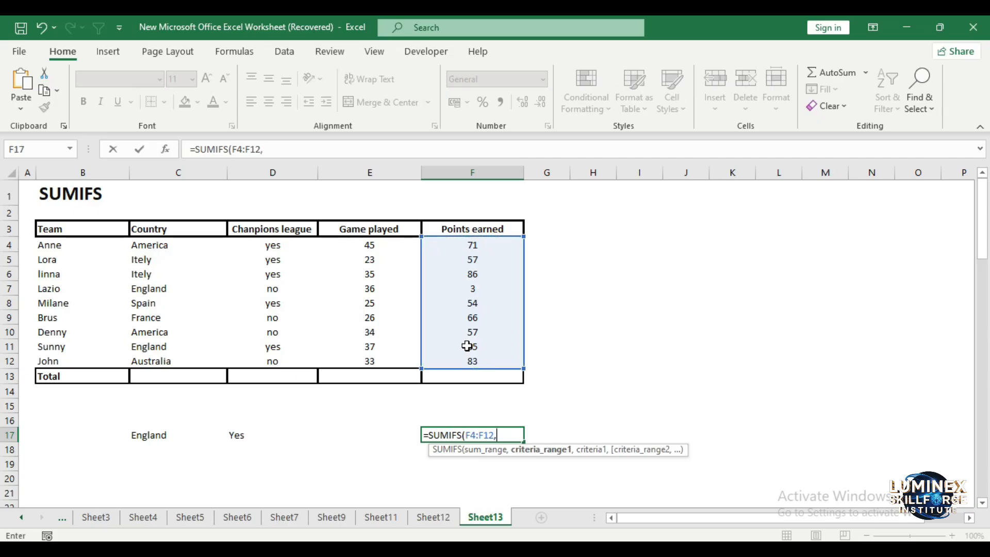
left_click_drag(164, 244, 176, 372)
type(",")
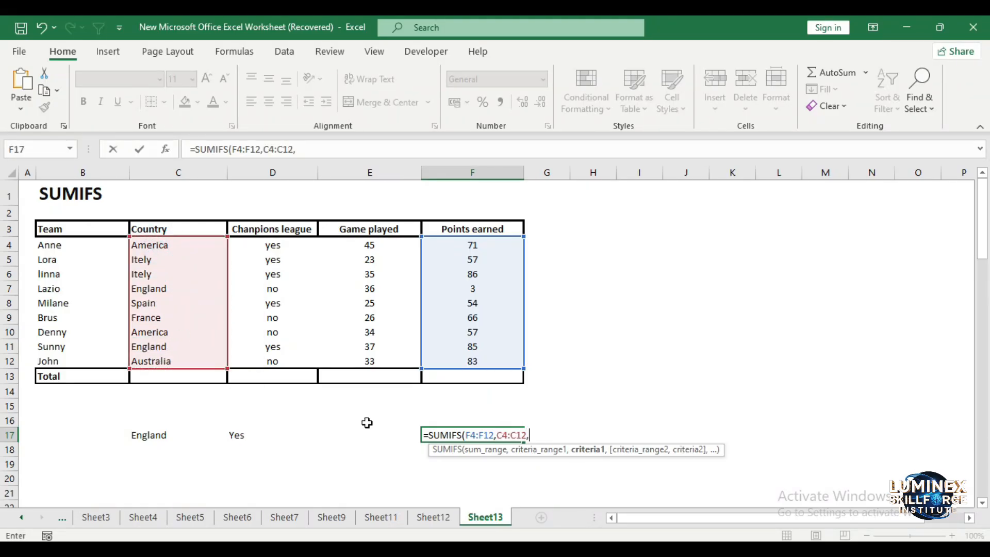
left_click(151, 434)
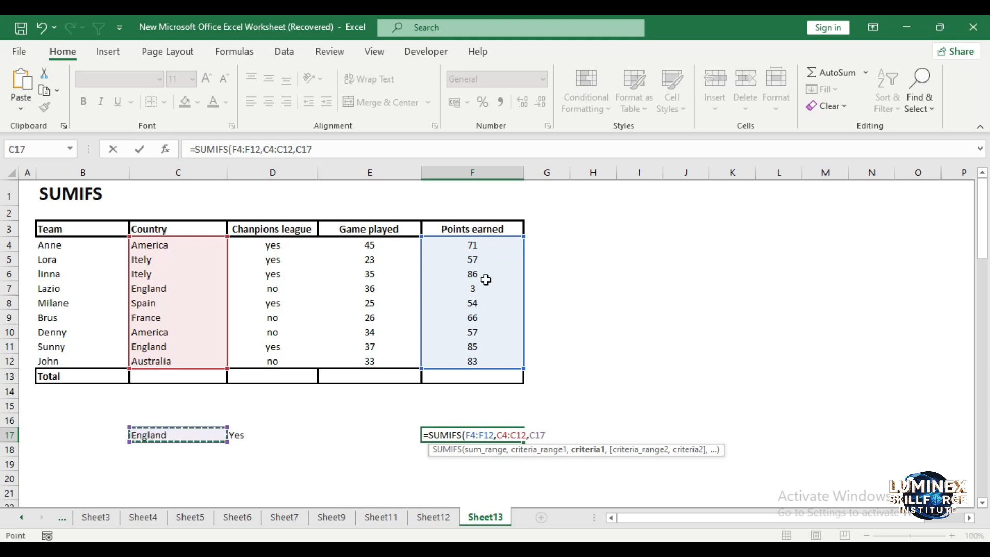
type(",")
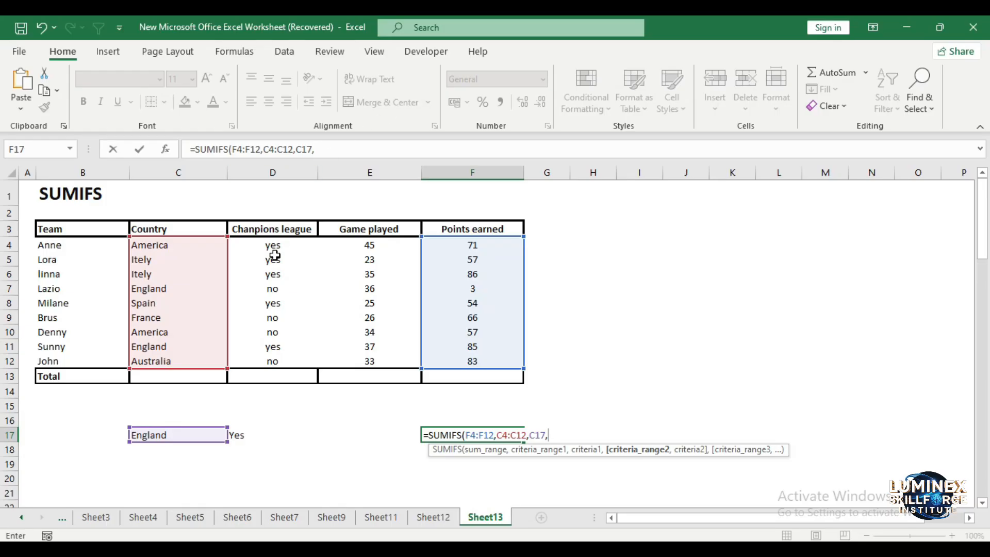
left_click_drag(273, 246, 276, 362)
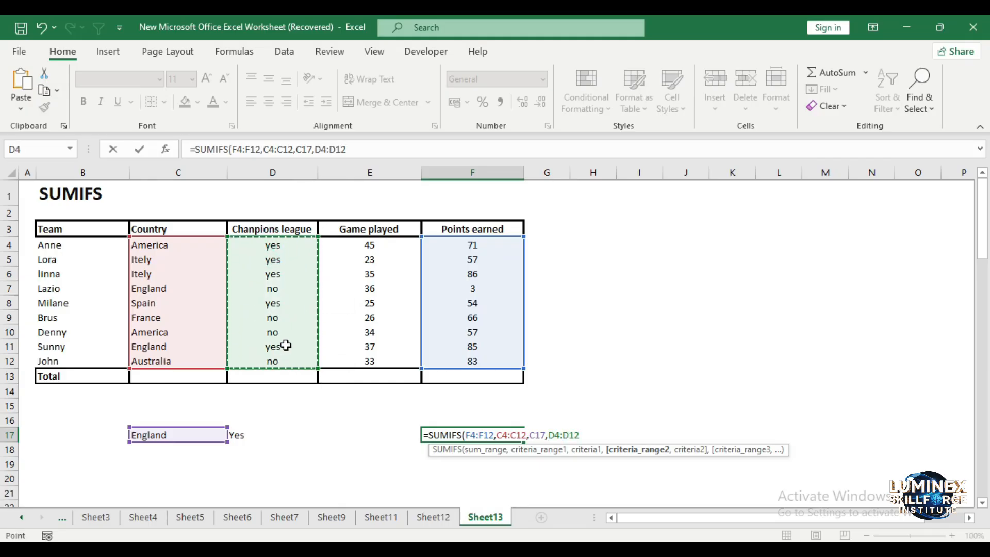
type(",")
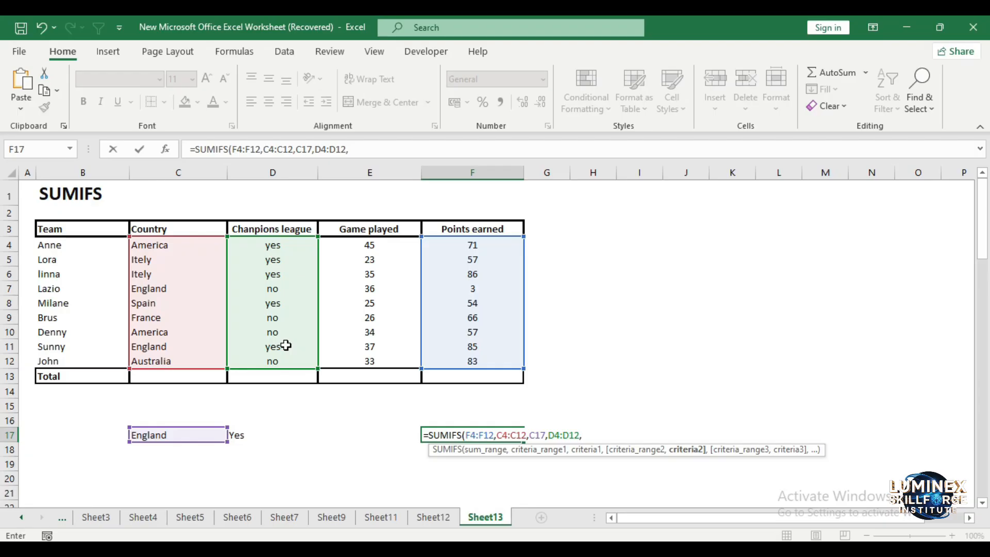
left_click(254, 432)
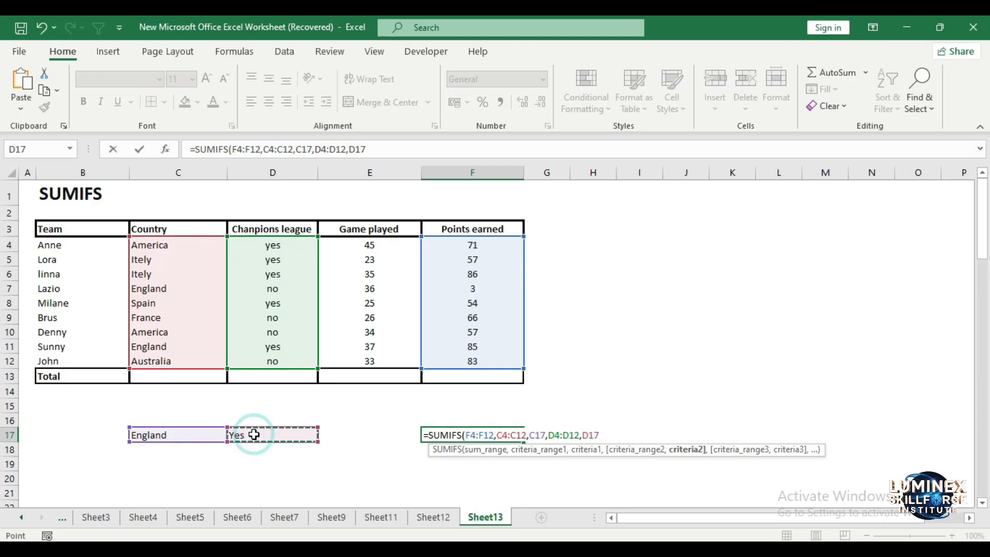
type(")")
key("Return")
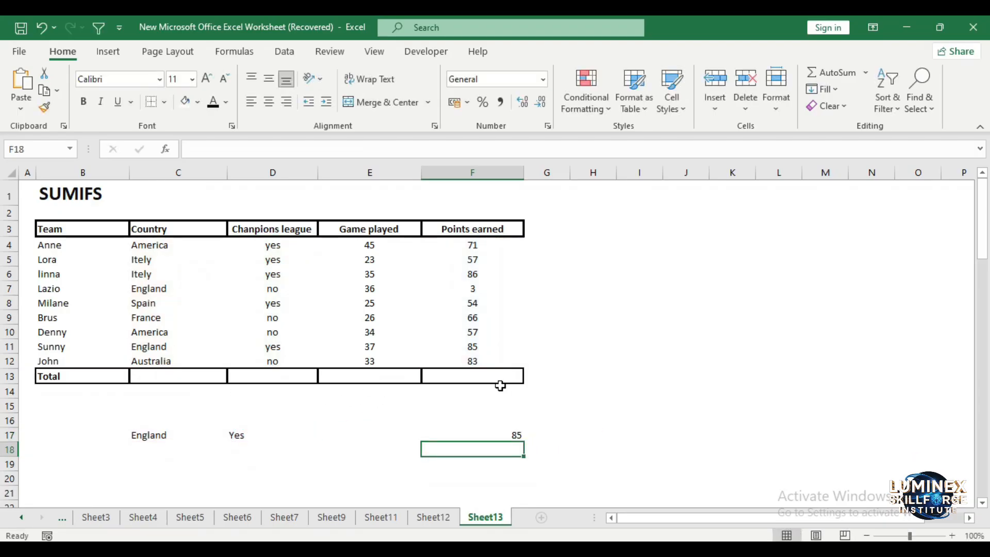